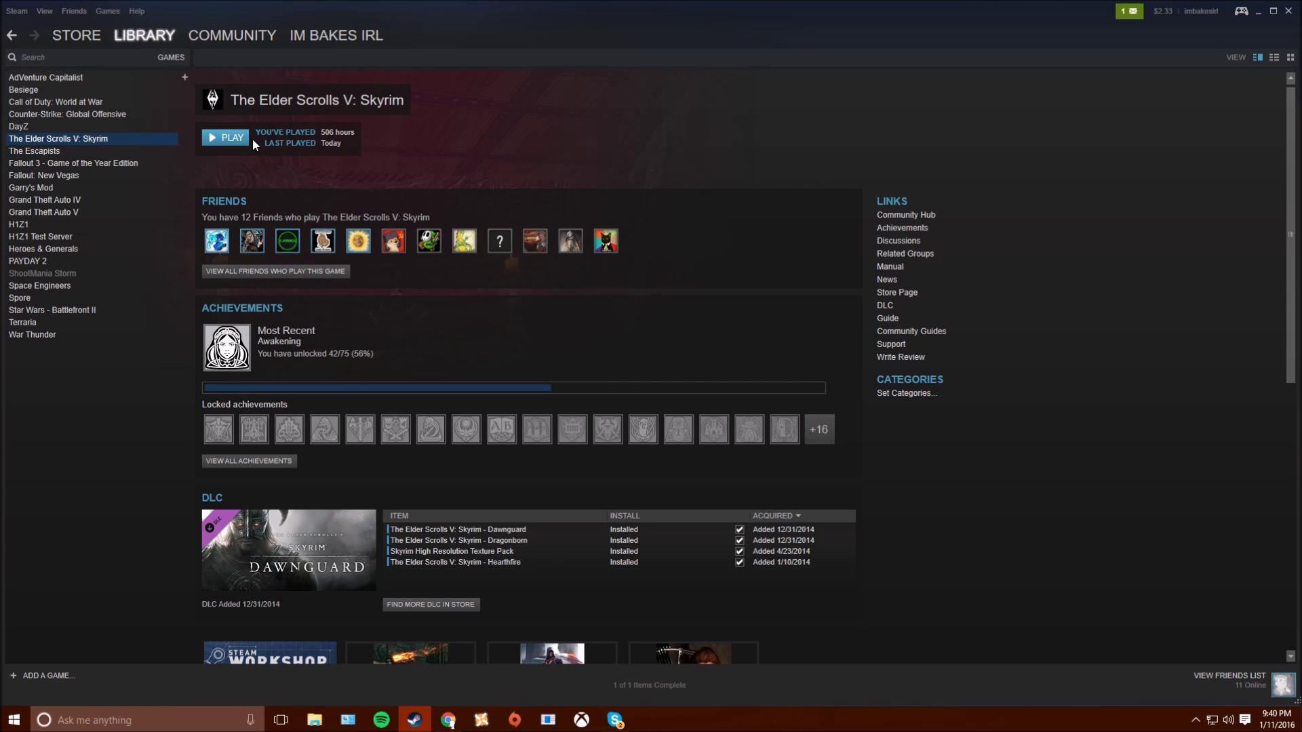
Launch Skyrim from the library and dismiss the launcher crash message
{"action": "left_click", "coordinate": [236, 137]}
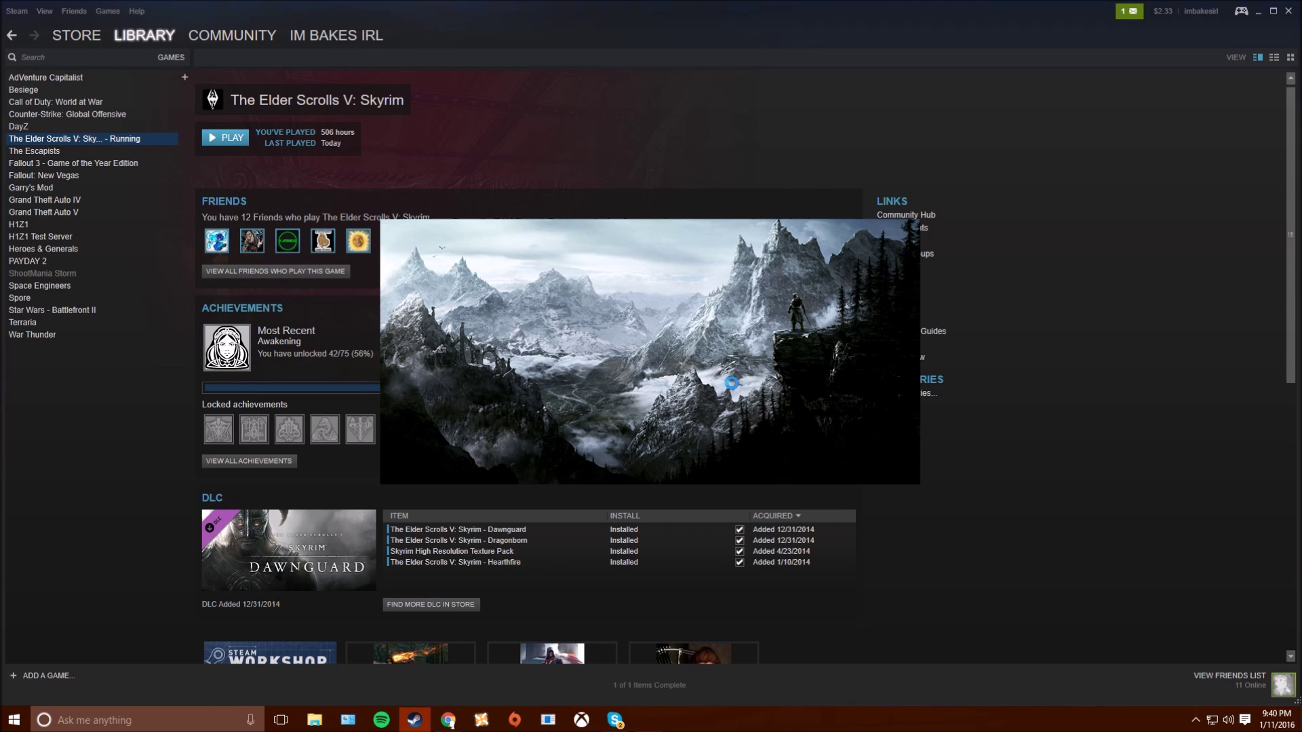
{"action": "left_click", "coordinate": [728, 372]}
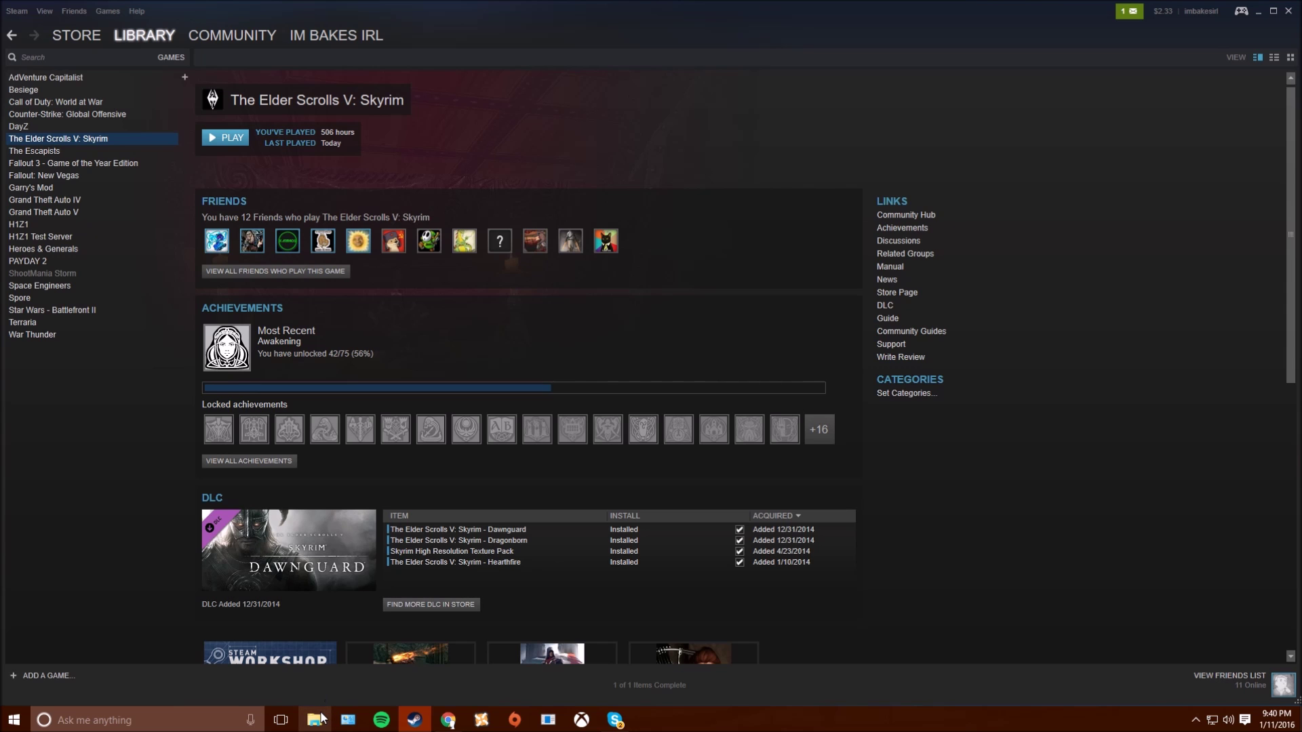
Browse File Explorer to Documents > My Games > Skyrim and load the SkyrimPrefs settings file
{"action": "left_click", "coordinate": [321, 719]}
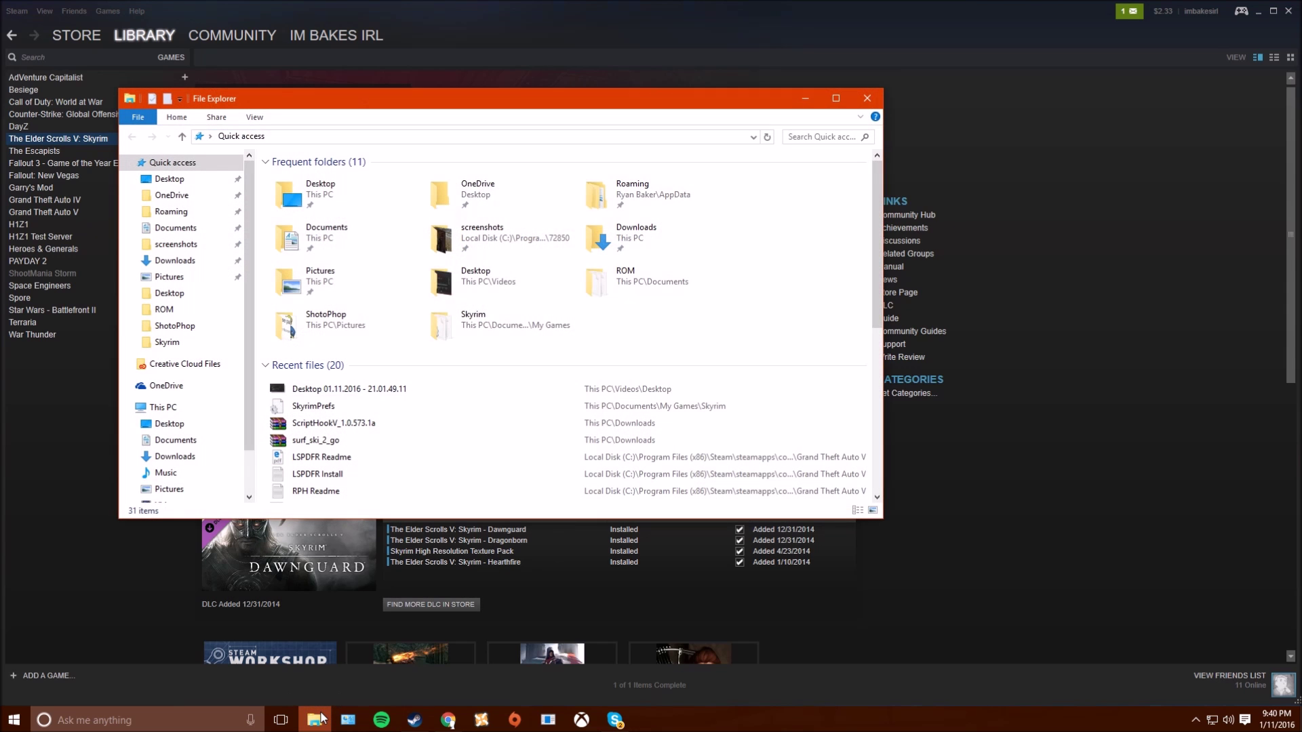
{"action": "left_click", "coordinate": [220, 440]}
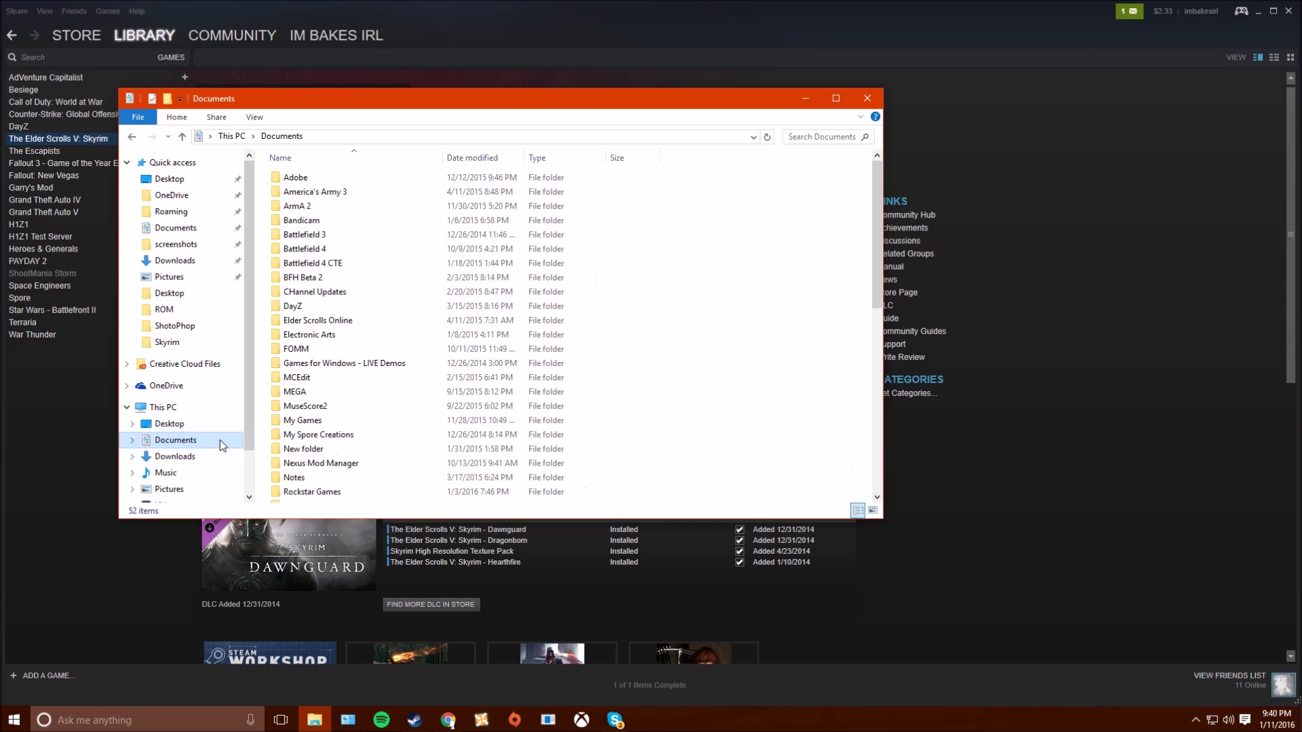
{"action": "double_click", "coordinate": [301, 423]}
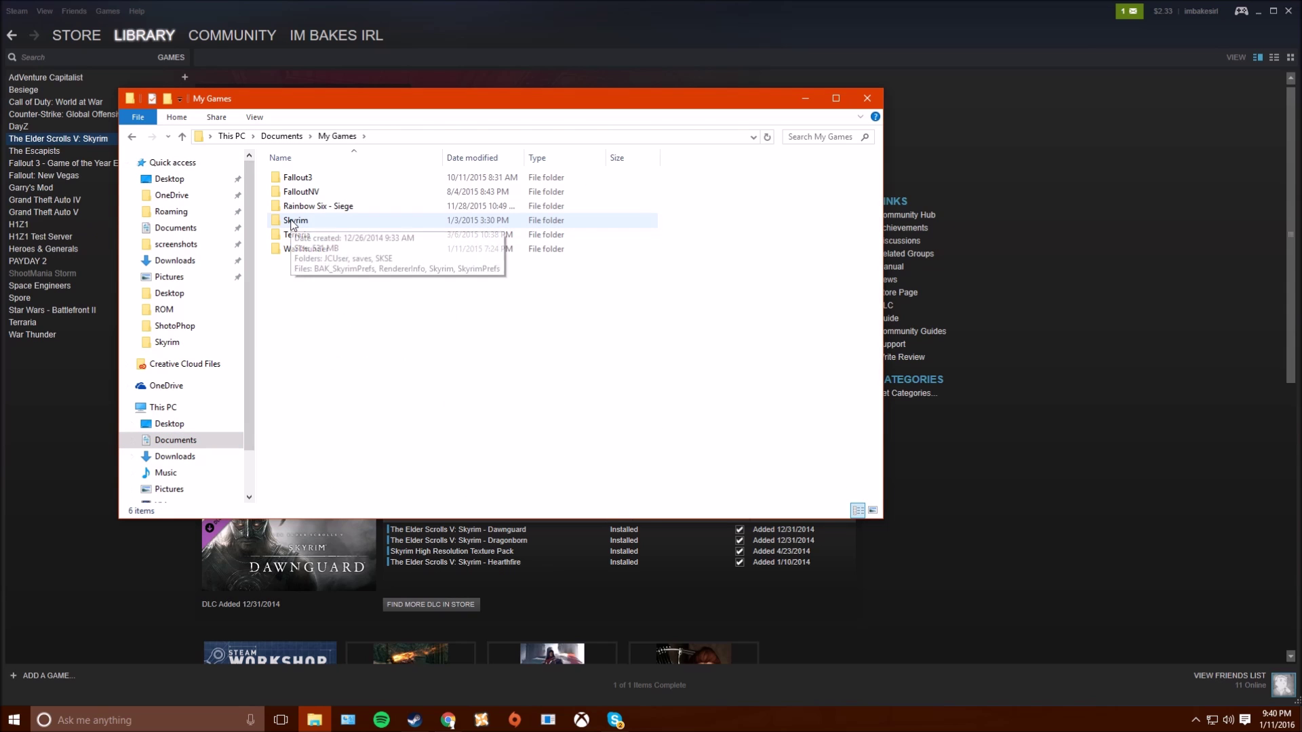
{"action": "double_click", "coordinate": [293, 220]}
{"action": "double_click", "coordinate": [295, 263]}
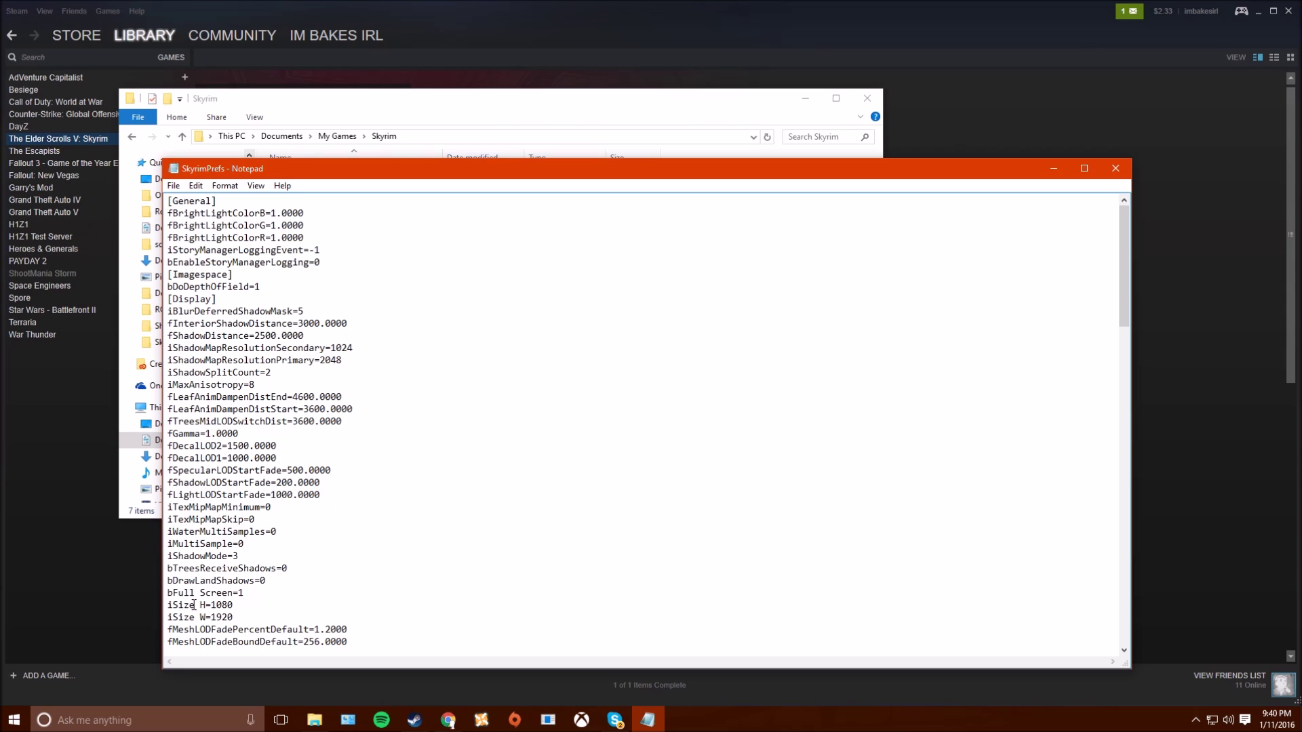
Set the bFull Screen value to 1 in SkyrimPrefs
{"action": "left_click", "coordinate": [174, 596]}
{"action": "type", "text": "1"}
{"action": "left_click_drag", "start_coordinate": [245, 594], "coordinate": [238, 592]}
{"action": "left_click", "coordinate": [239, 594]}
Verify the resolution stays iSize H=1080 and iSize W=1920 with bFull Screen=1
{"action": "mouse_move", "coordinate": [168, 606]}
{"action": "left_mouse_down"}
{"action": "mouse_move", "coordinate": [217, 605]}
{"action": "mouse_move", "coordinate": [205, 618]}
{"action": "left_mouse_up"}
{"action": "left_click", "coordinate": [202, 617]}
{"action": "left_click", "coordinate": [242, 592]}
{"action": "mouse_move", "coordinate": [167, 618]}
{"action": "left_mouse_down"}
{"action": "mouse_move", "coordinate": [223, 618]}
{"action": "mouse_move", "coordinate": [221, 605]}
{"action": "mouse_move", "coordinate": [233, 617]}
{"action": "left_mouse_up"}
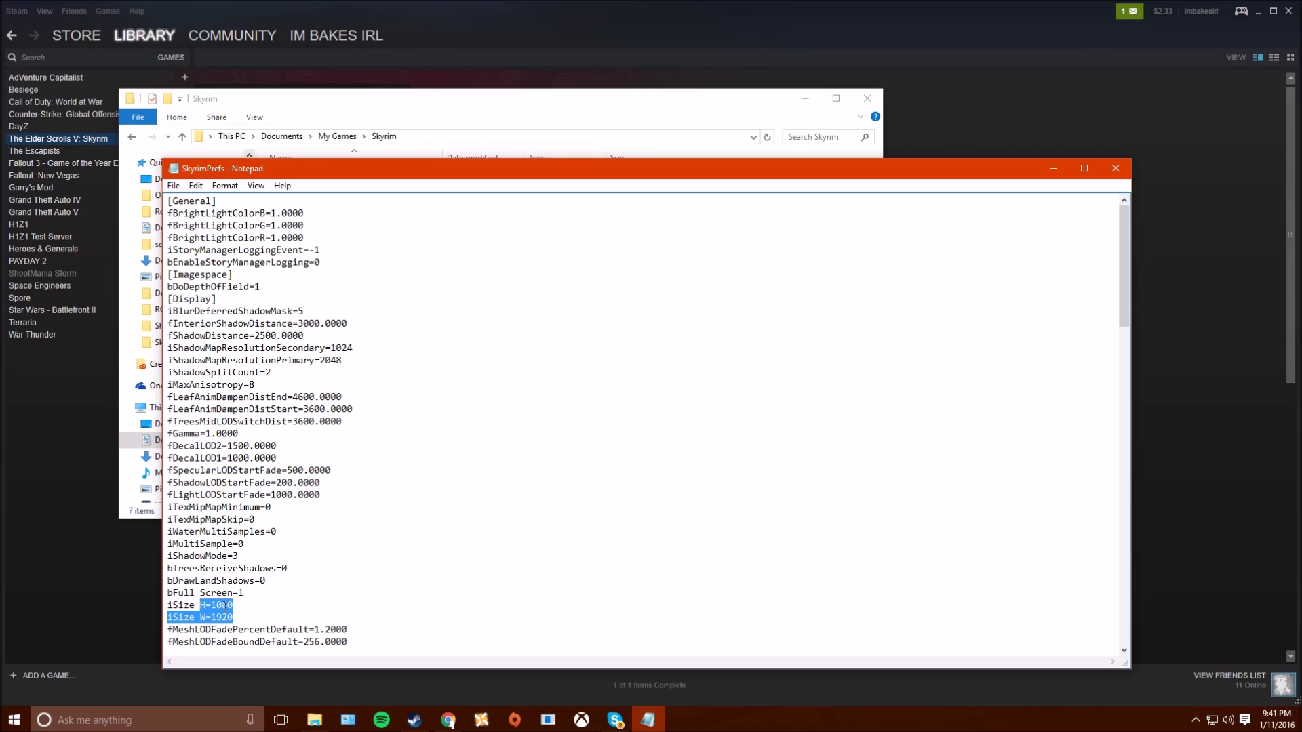
{"action": "left_click", "coordinate": [221, 606]}
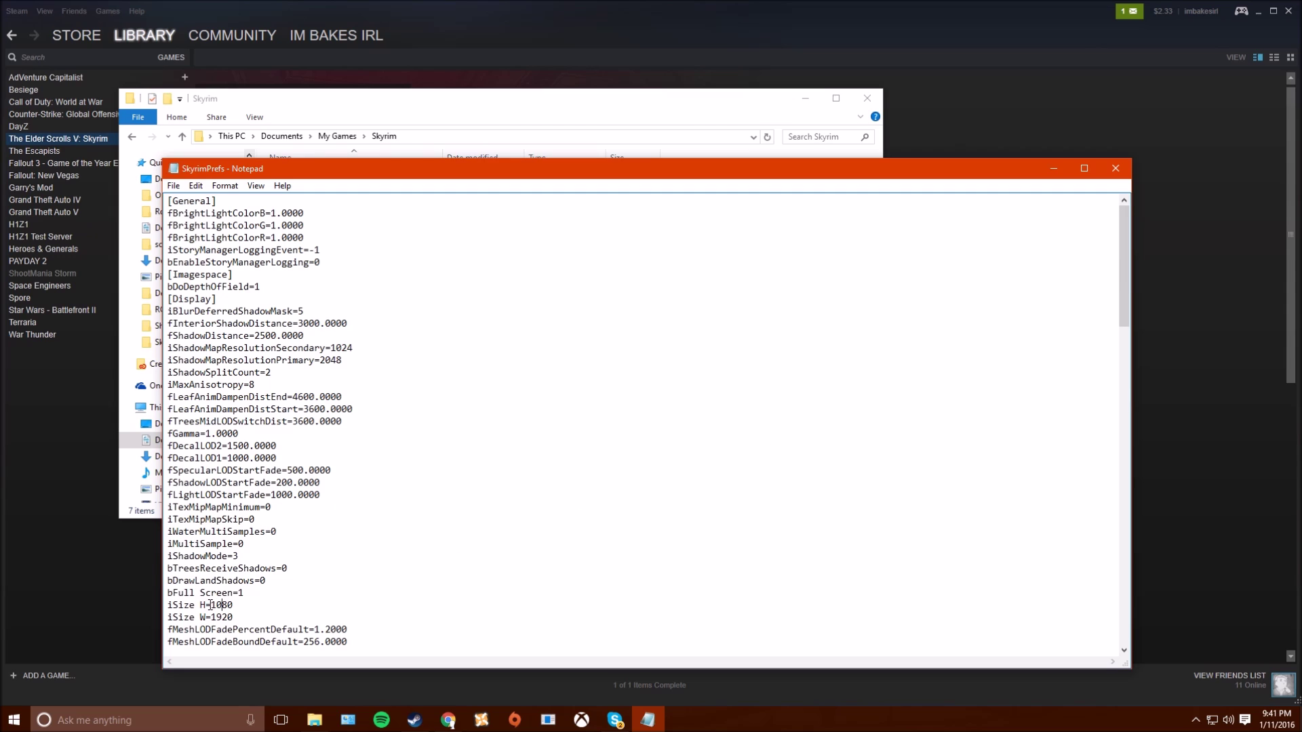
{"action": "left_click_drag", "start_coordinate": [239, 592], "coordinate": [246, 593]}
{"action": "left_click", "coordinate": [242, 593]}
Close the SkyrimPrefs file and show the desktop with Win+D
{"action": "left_click", "coordinate": [1116, 169]}
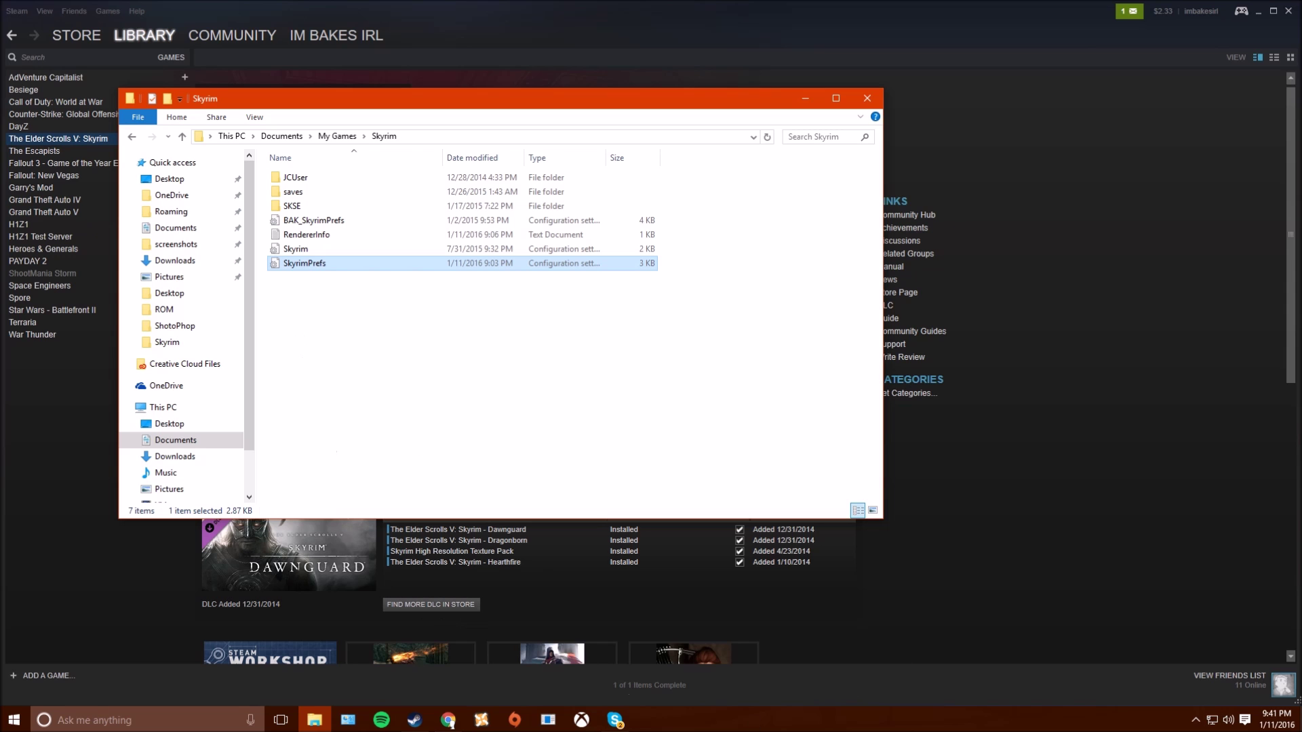
{"action": "key", "text": "super+d"}
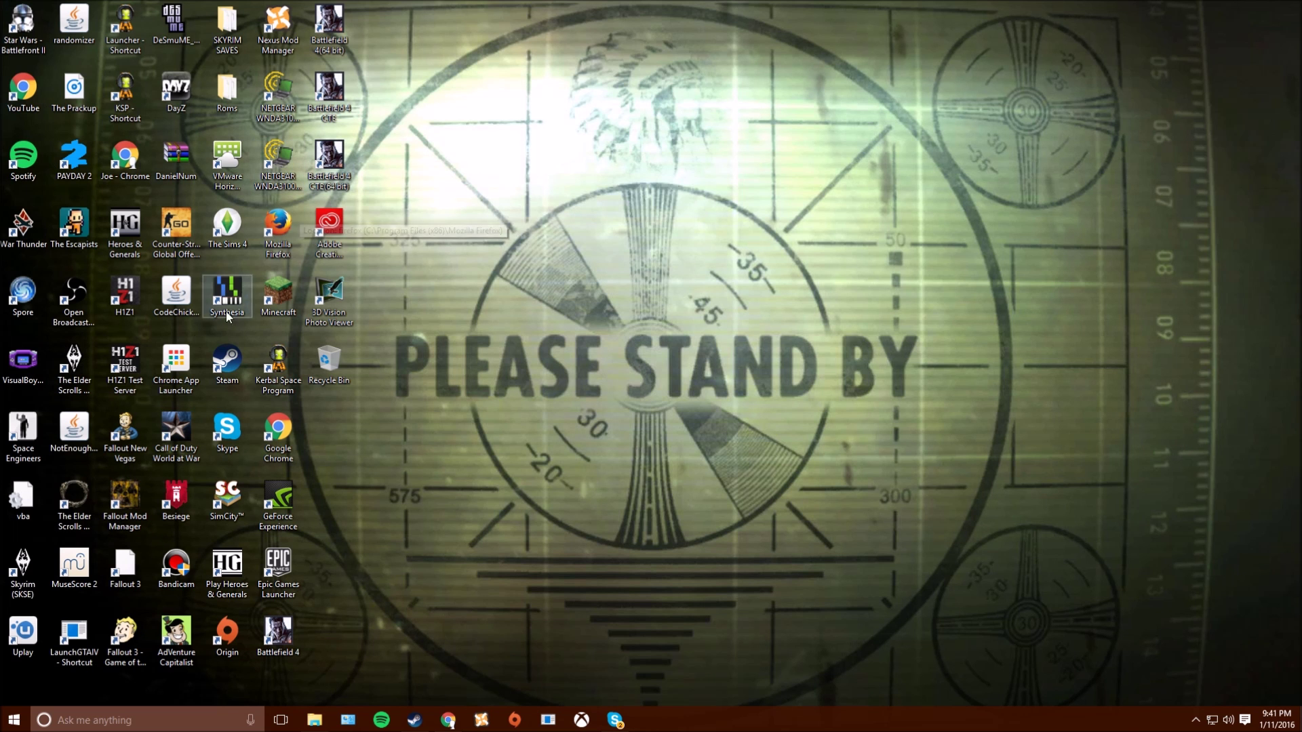
Launch Skyrim through the SKSE desktop shortcut so it starts full screen
{"action": "double_click", "coordinate": [22, 564]}
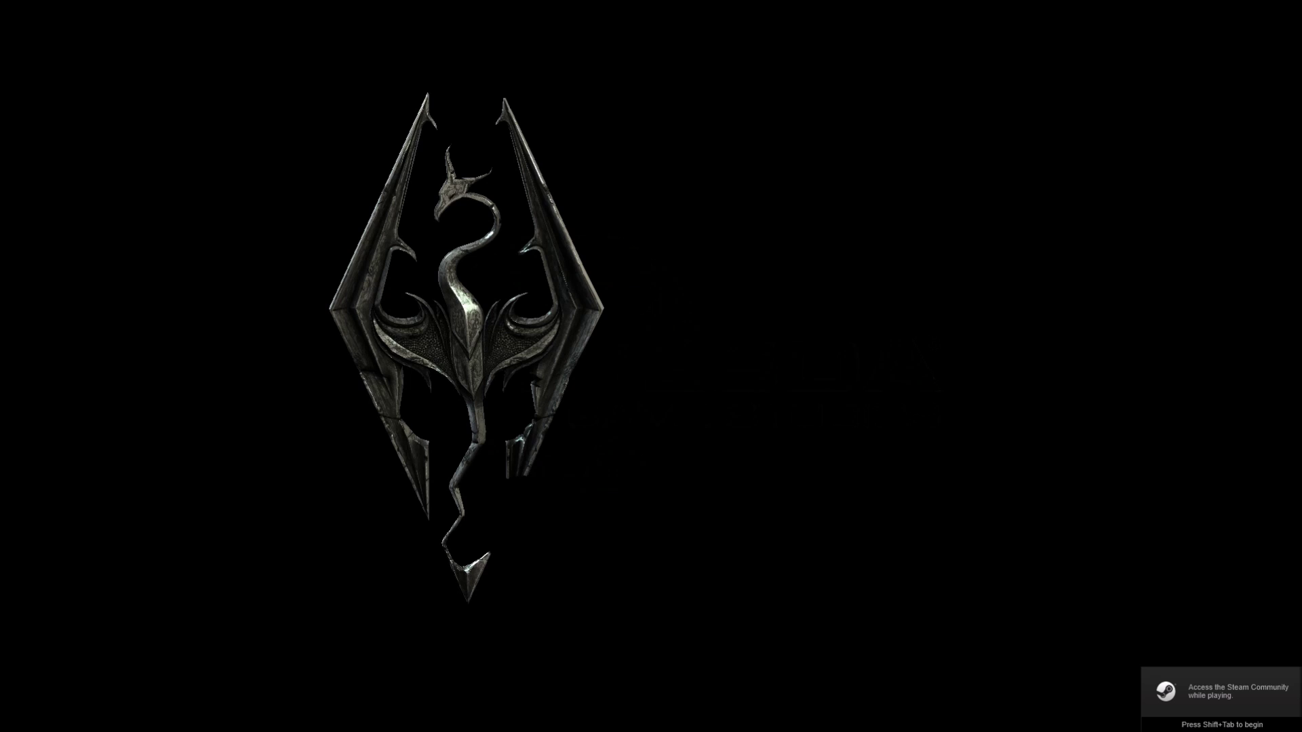
{"action": "key", "text": "shift+Tab"}
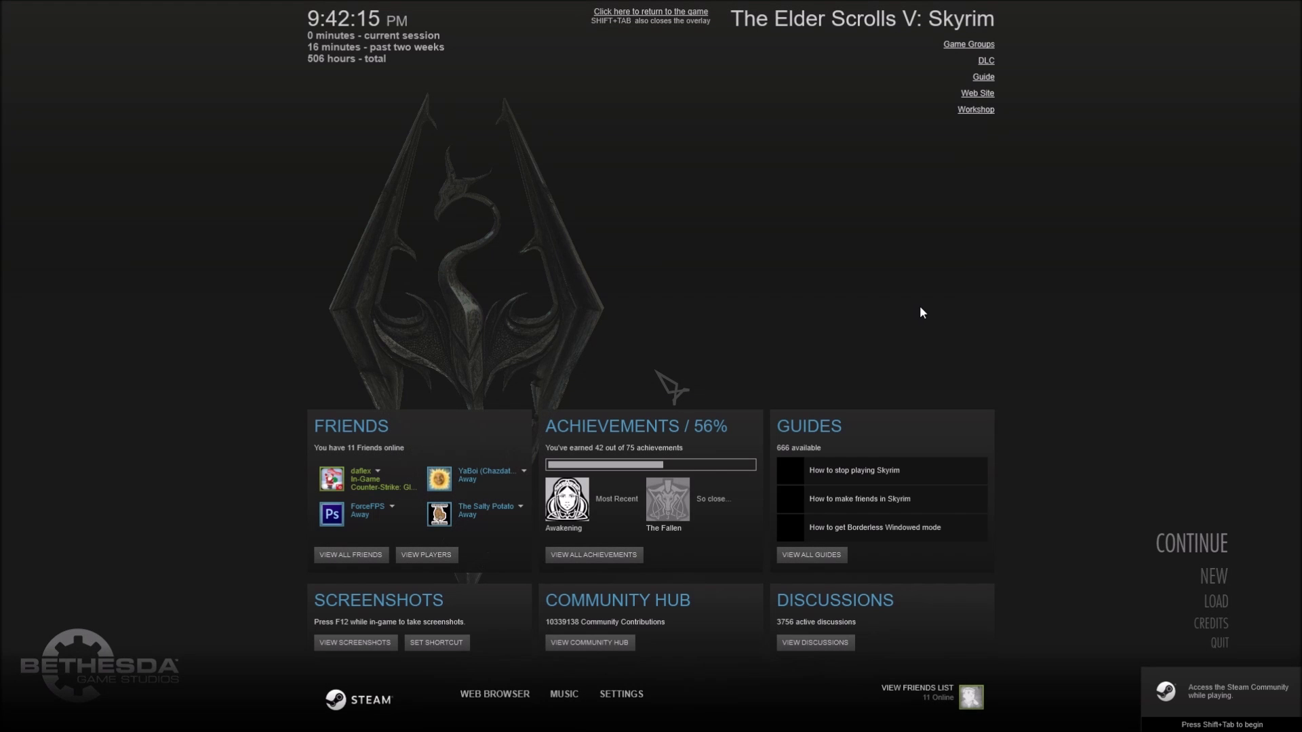
{"action": "key", "text": "shift+Tab"}
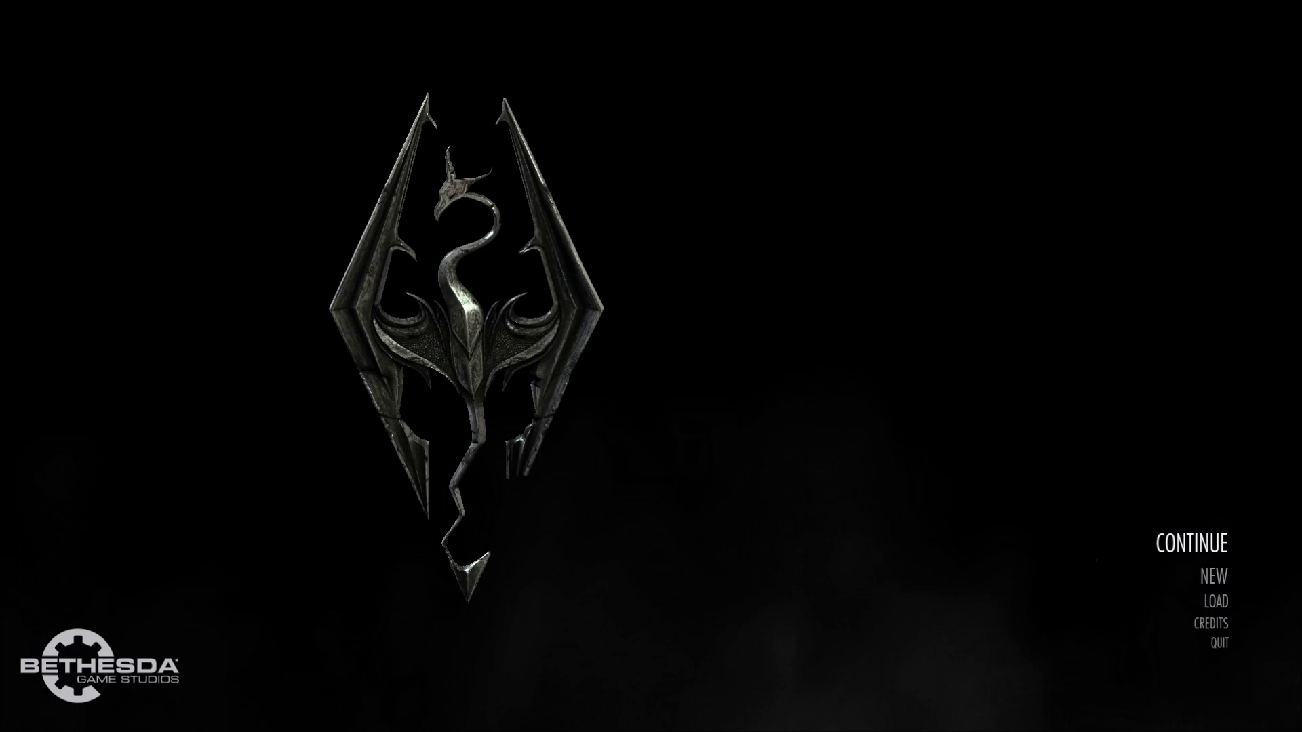
{"action": "left_click", "coordinate": [1225, 644]}
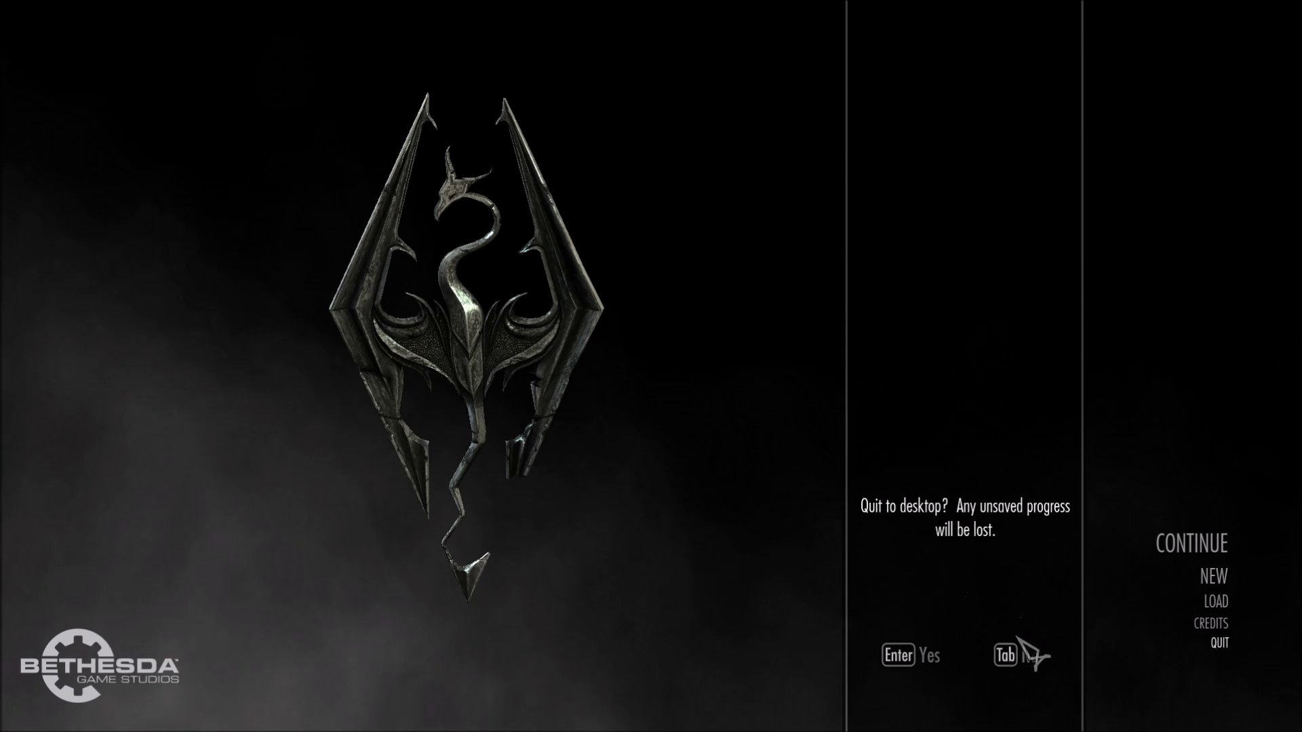
{"action": "left_click", "coordinate": [1025, 656]}
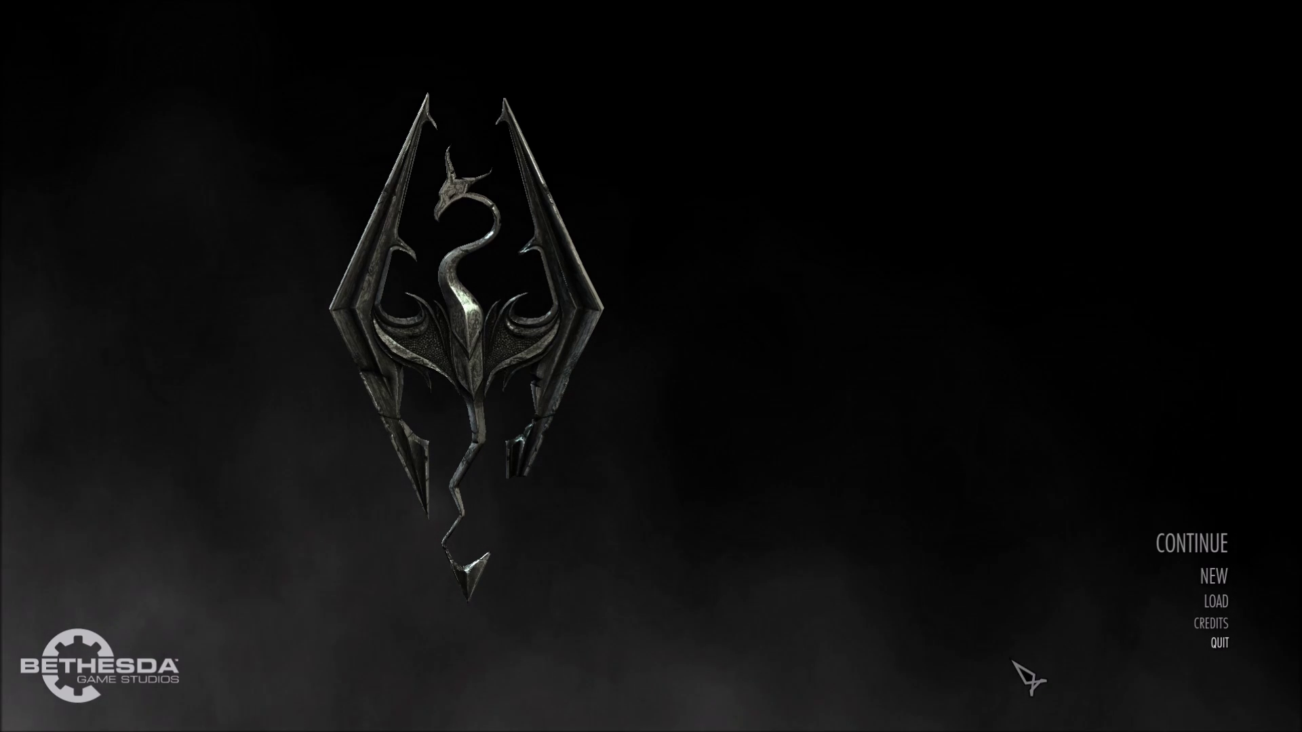